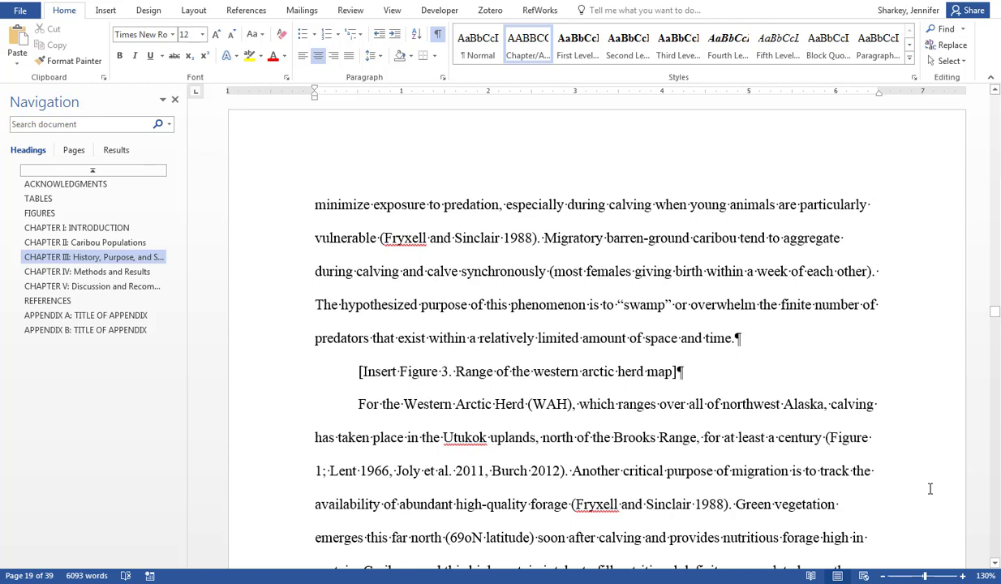
Insert a Next Page section break after the paragraph ending "time.".
{"action": "left_click", "coordinate": [755, 339]}
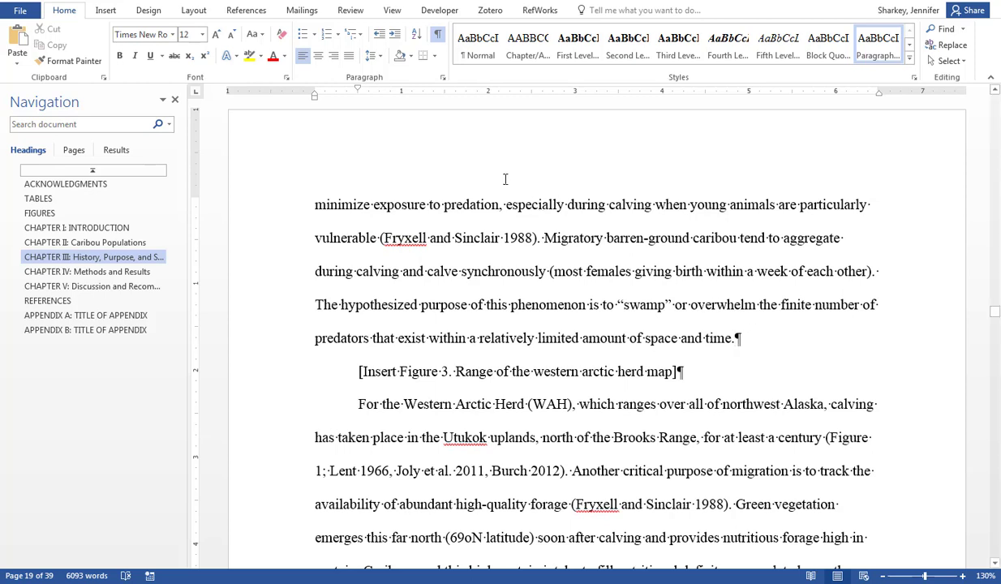
{"action": "left_click", "coordinate": [194, 10]}
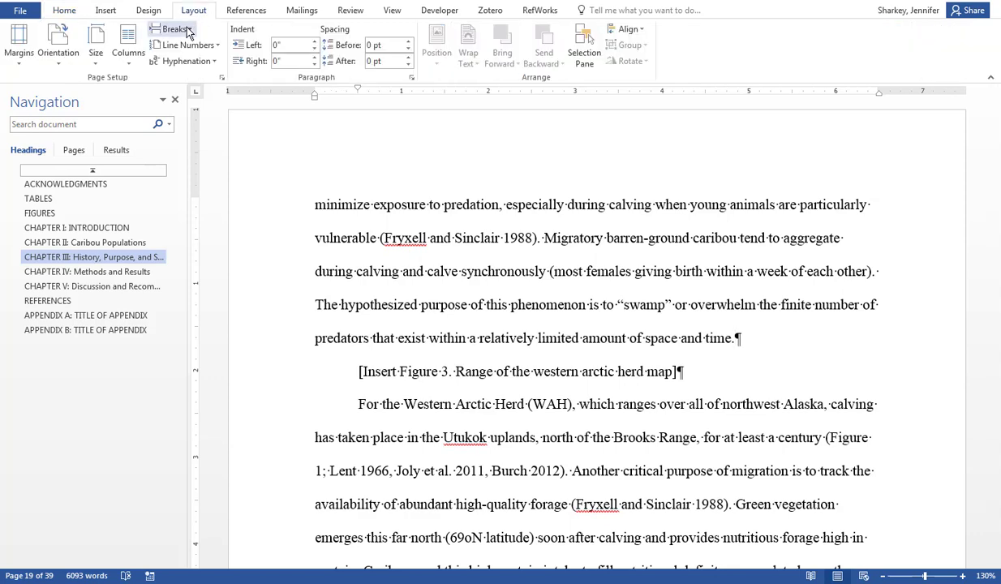
{"action": "left_click", "coordinate": [187, 31]}
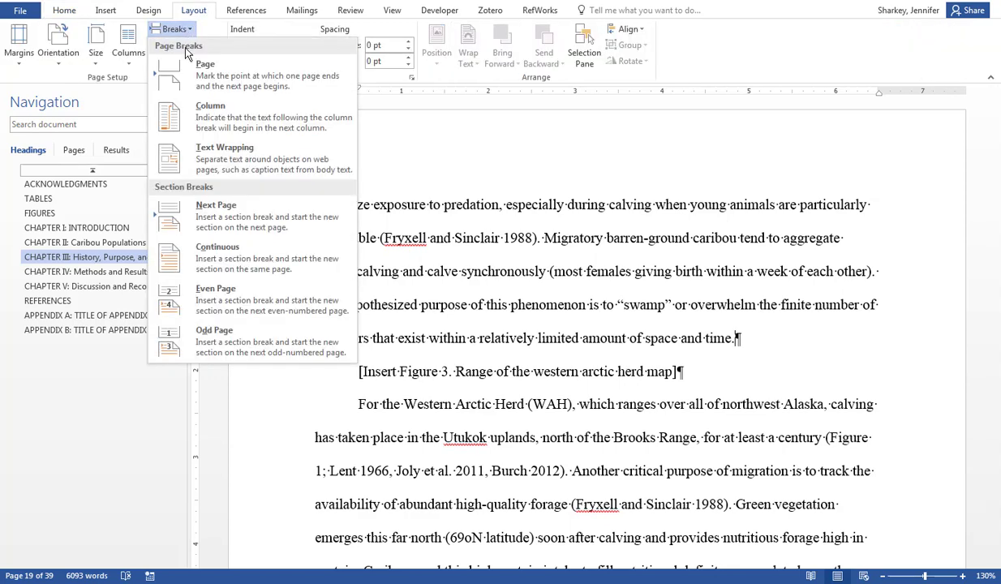
{"action": "left_click", "coordinate": [269, 216]}
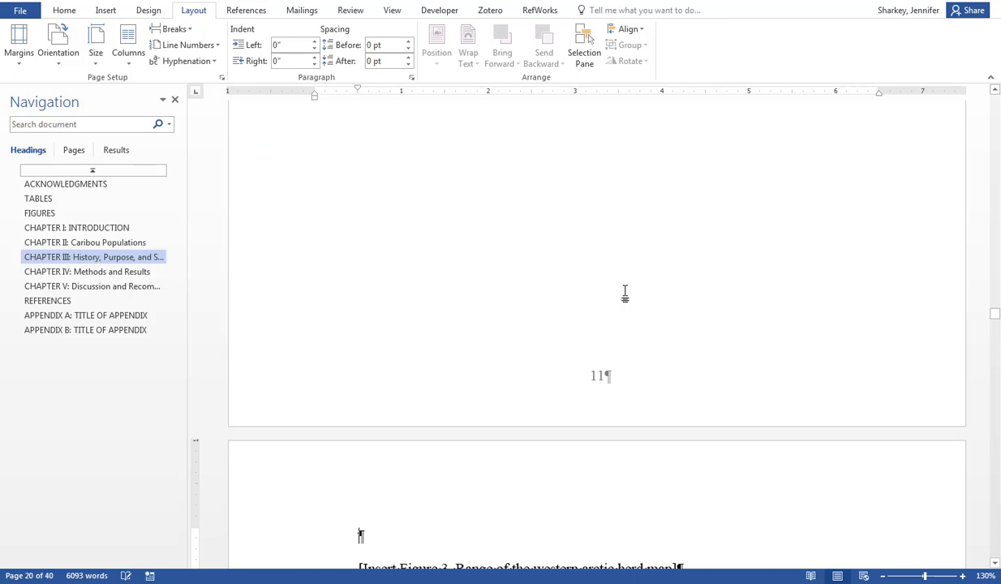
{"action": "scroll", "coordinate": [624, 296], "scroll_direction": "up", "scroll_amount": 5}
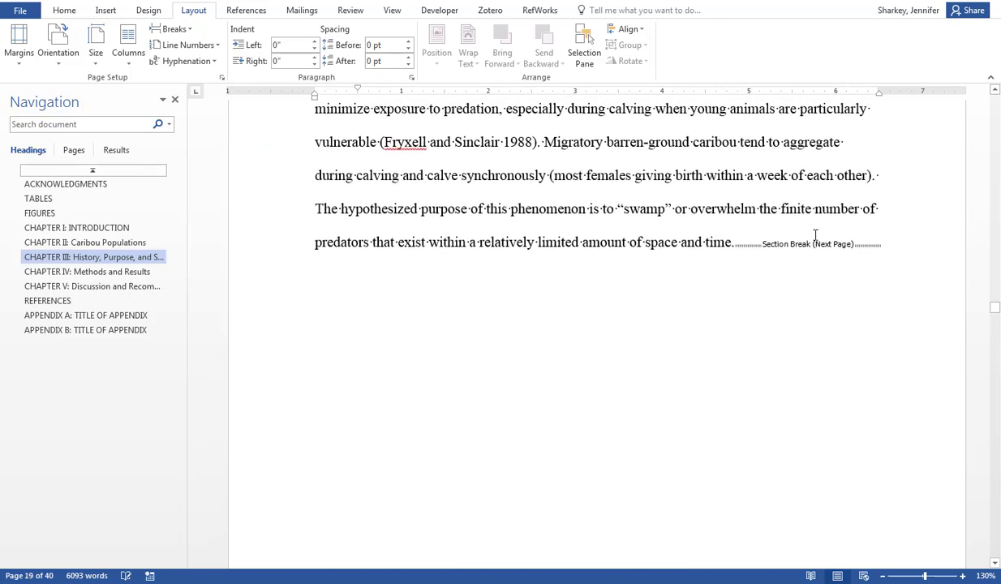
{"action": "scroll", "coordinate": [514, 263], "scroll_direction": "down", "scroll_amount": 1}
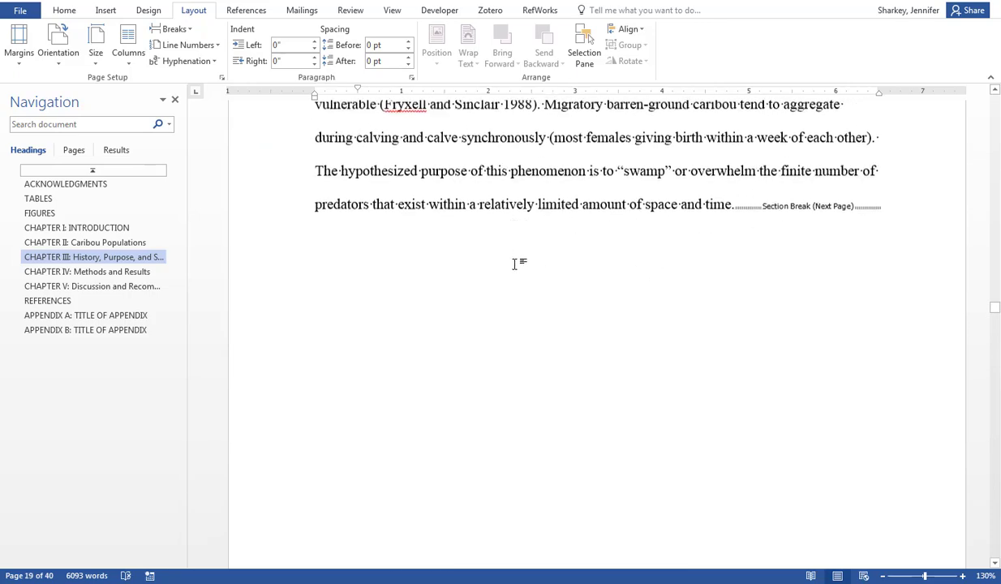
{"action": "scroll", "coordinate": [514, 263], "scroll_direction": "down", "scroll_amount": 3}
{"action": "scroll", "coordinate": [513, 264], "scroll_direction": "down", "scroll_amount": 4}
{"action": "scroll", "coordinate": [514, 263], "scroll_direction": "down", "scroll_amount": 3}
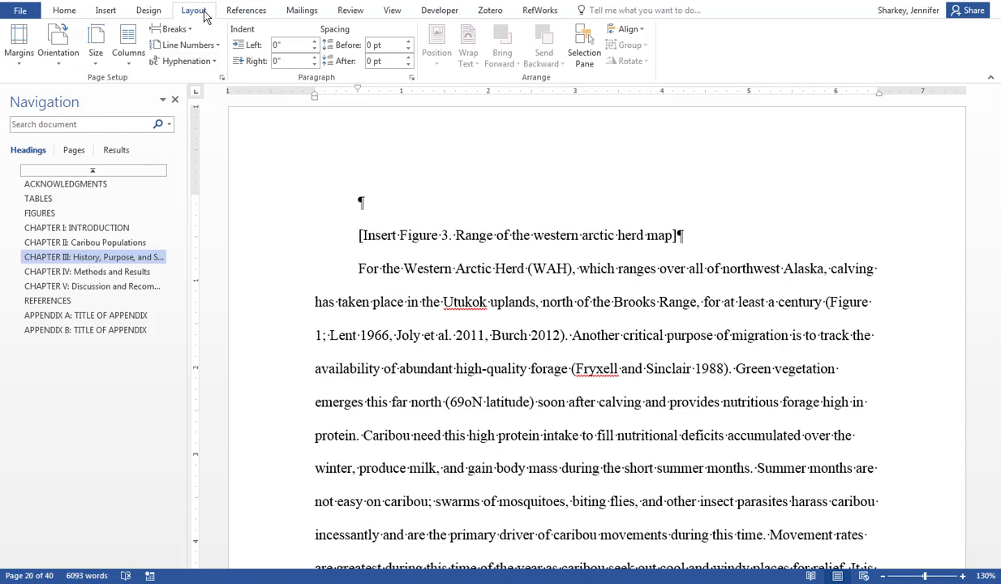
Add a Next Page section break after the [Insert Figure 3] line and return to that page.
{"action": "left_click", "coordinate": [175, 31]}
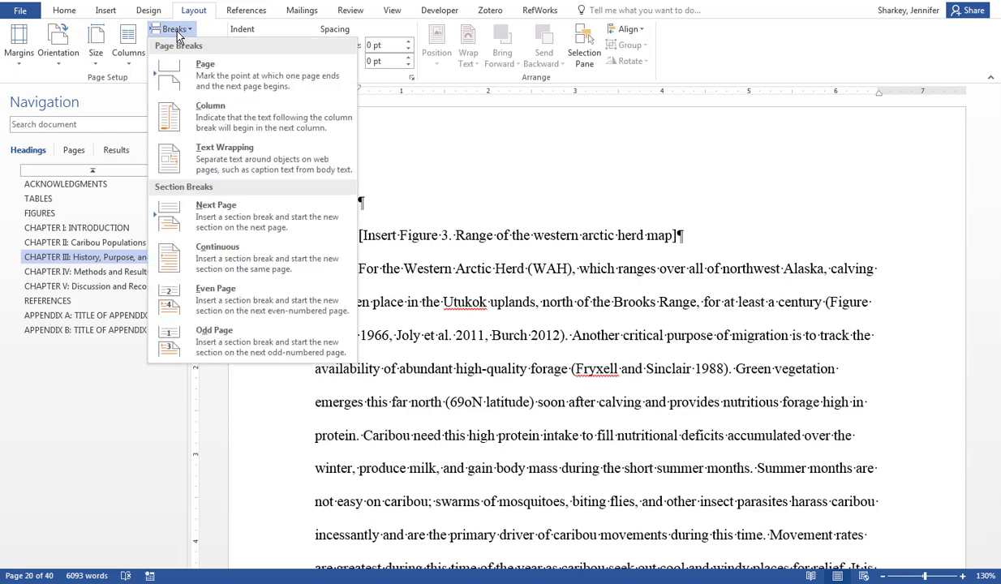
{"action": "left_click", "coordinate": [262, 225]}
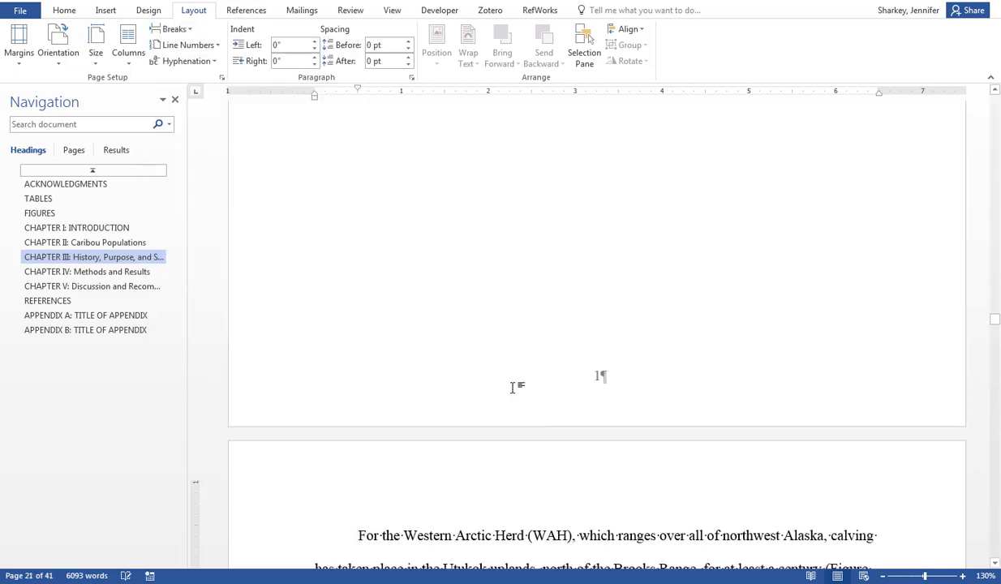
{"action": "scroll", "coordinate": [519, 398], "scroll_direction": "up", "scroll_amount": 4}
{"action": "scroll", "coordinate": [513, 389], "scroll_direction": "up", "scroll_amount": 4}
{"action": "scroll", "coordinate": [512, 394], "scroll_direction": "up", "scroll_amount": 3}
{"action": "scroll", "coordinate": [512, 394], "scroll_direction": "down", "scroll_amount": 2}
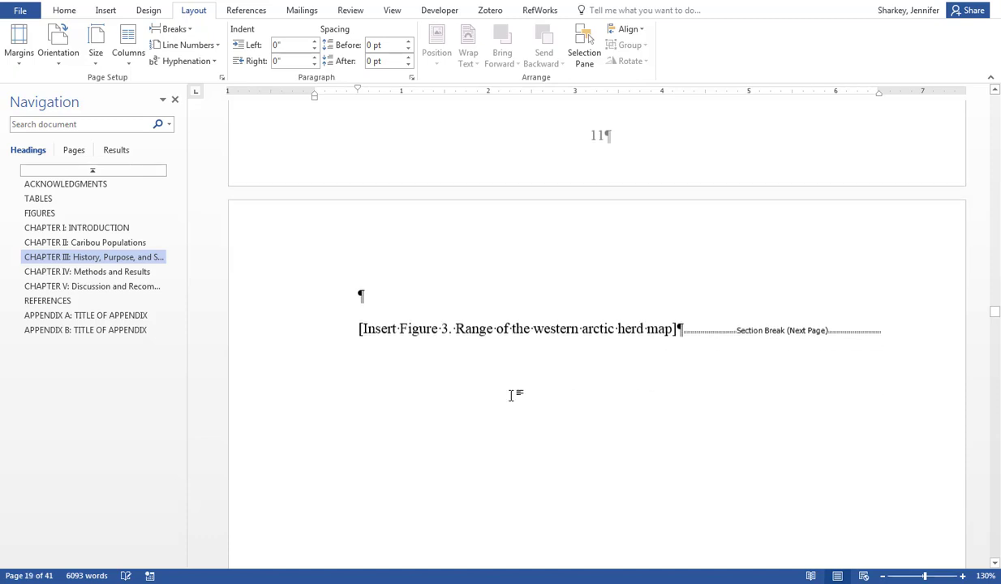
{"action": "scroll", "coordinate": [515, 393], "scroll_direction": "down", "scroll_amount": 2}
{"action": "scroll", "coordinate": [420, 262], "scroll_direction": "down", "scroll_amount": 1}
{"action": "left_click", "coordinate": [370, 193]}
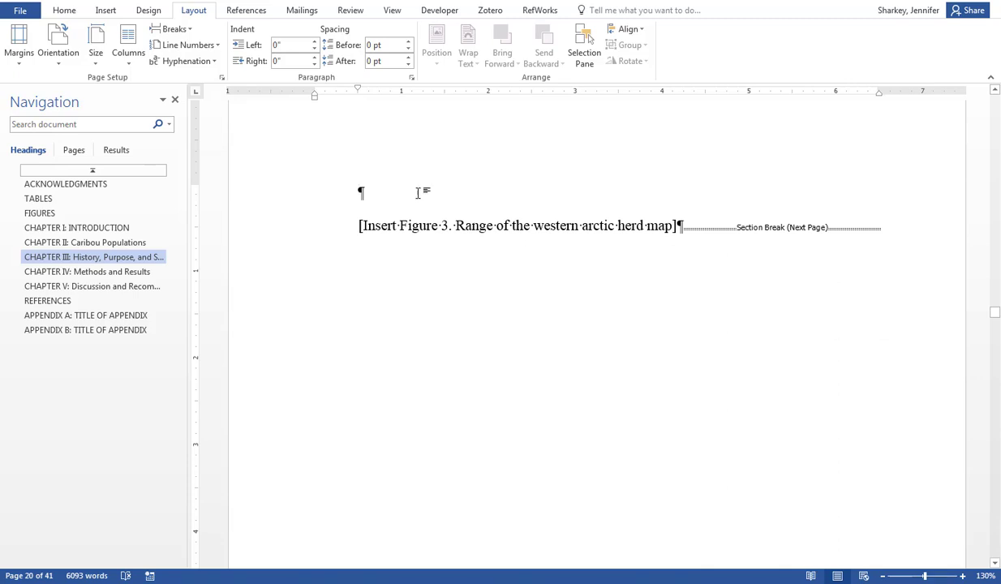
Switch the Figure 3 placeholder section to Landscape orientation.
{"action": "left_click", "coordinate": [62, 62]}
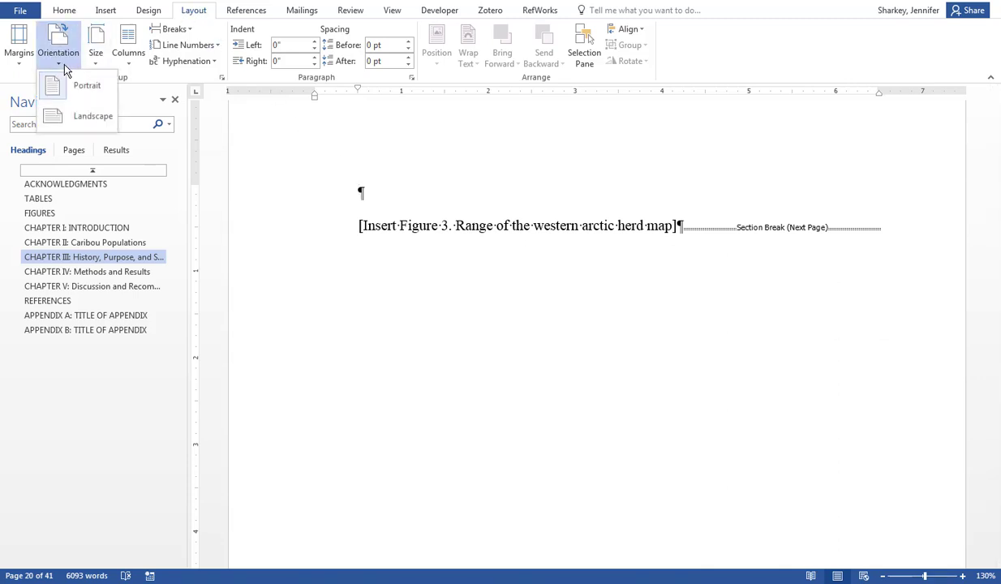
{"action": "left_click", "coordinate": [75, 121]}
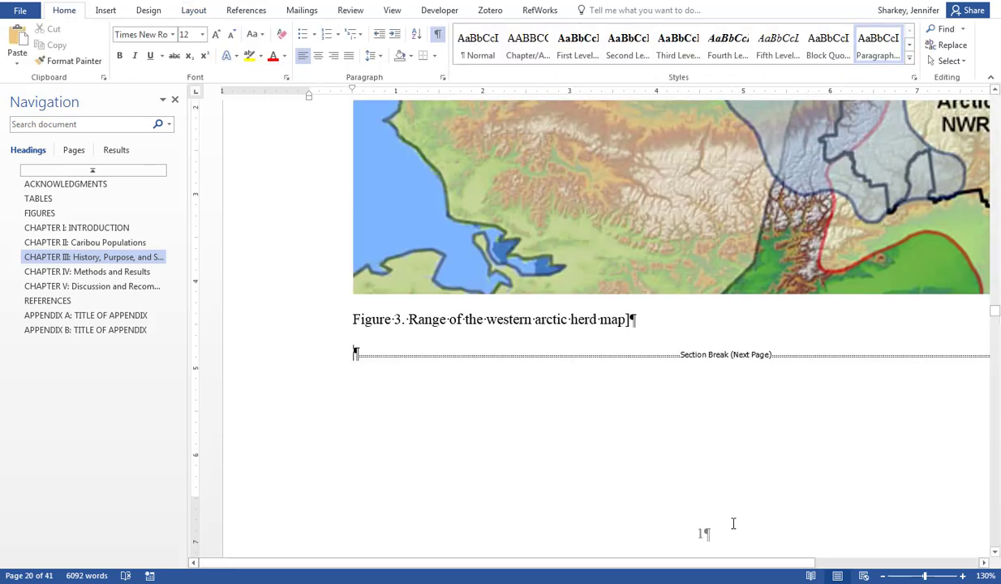
{"action": "scroll", "coordinate": [742, 522], "scroll_direction": "down", "scroll_amount": 1}
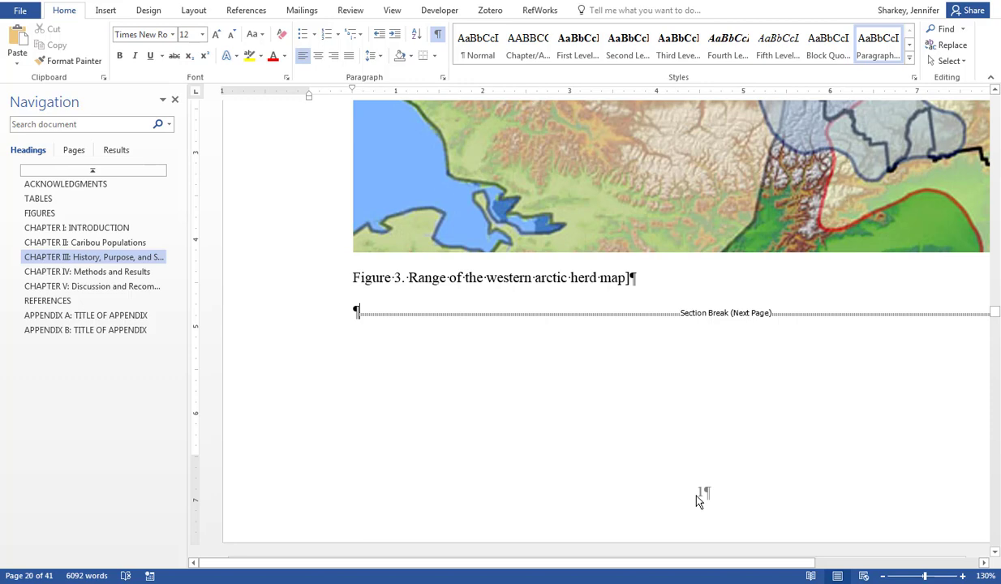
Set the map page's footer page numbering to continue from the previous section.
{"action": "double_click", "coordinate": [700, 494]}
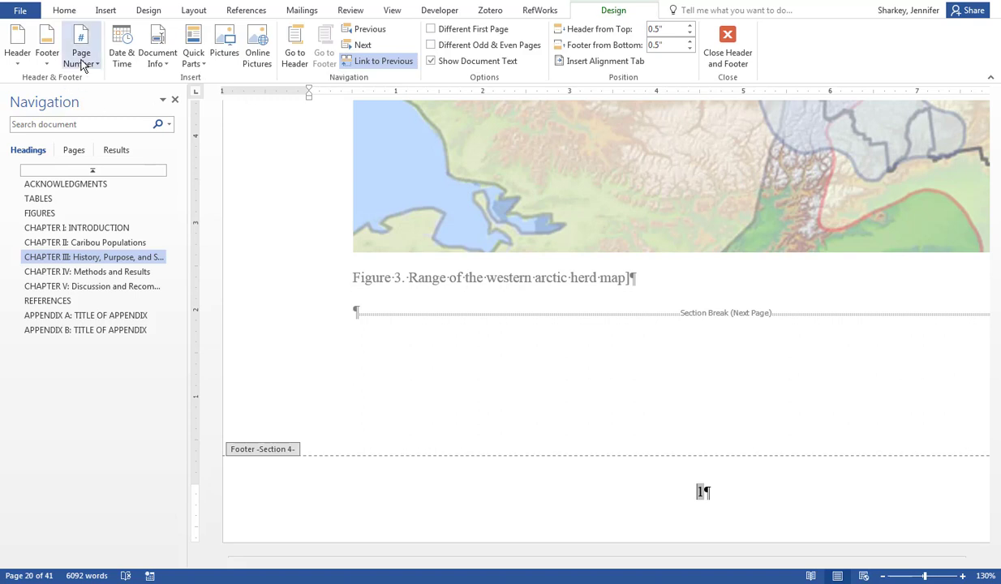
{"action": "left_click", "coordinate": [81, 61]}
{"action": "left_click", "coordinate": [102, 147]}
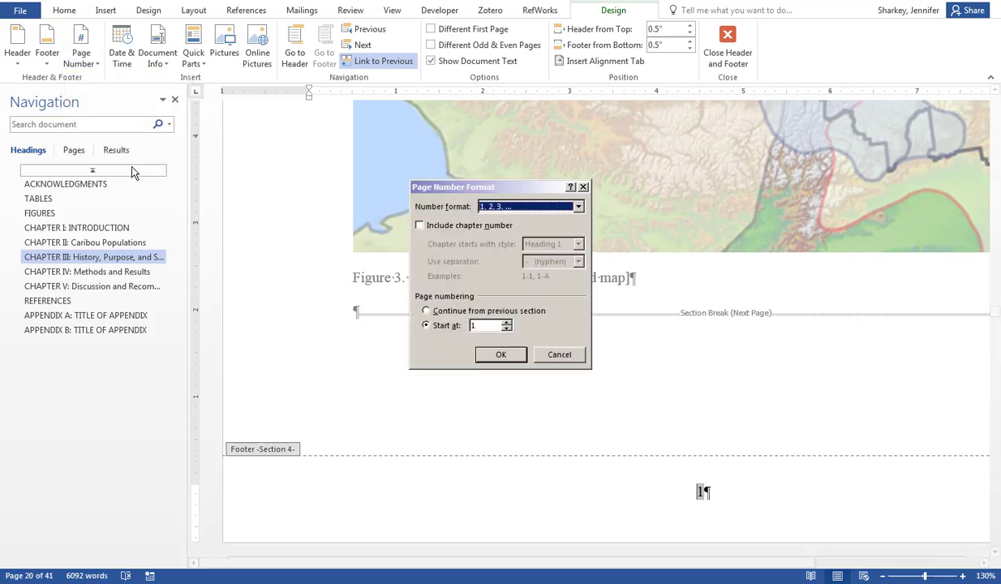
{"action": "left_click", "coordinate": [447, 313]}
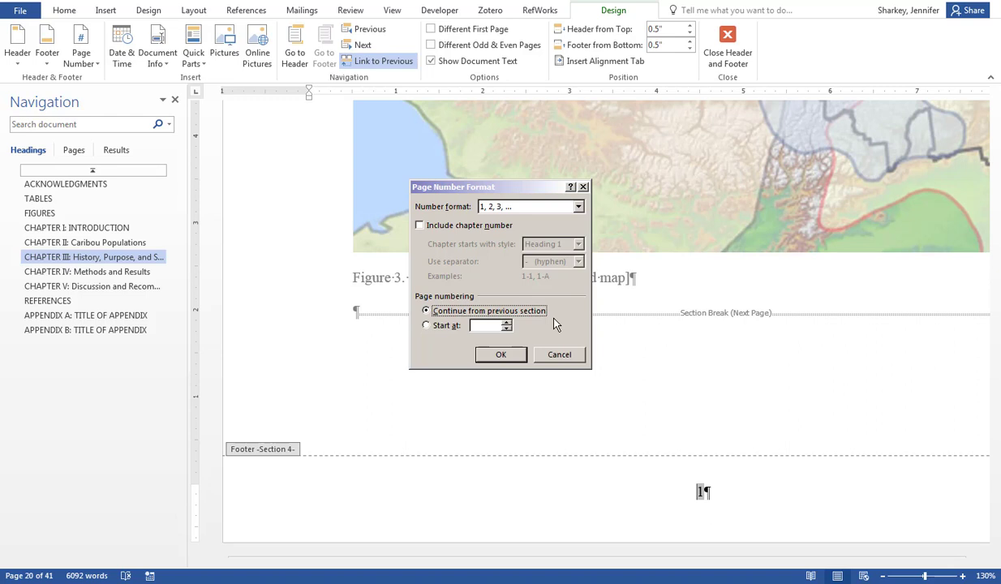
{"action": "left_click", "coordinate": [503, 357]}
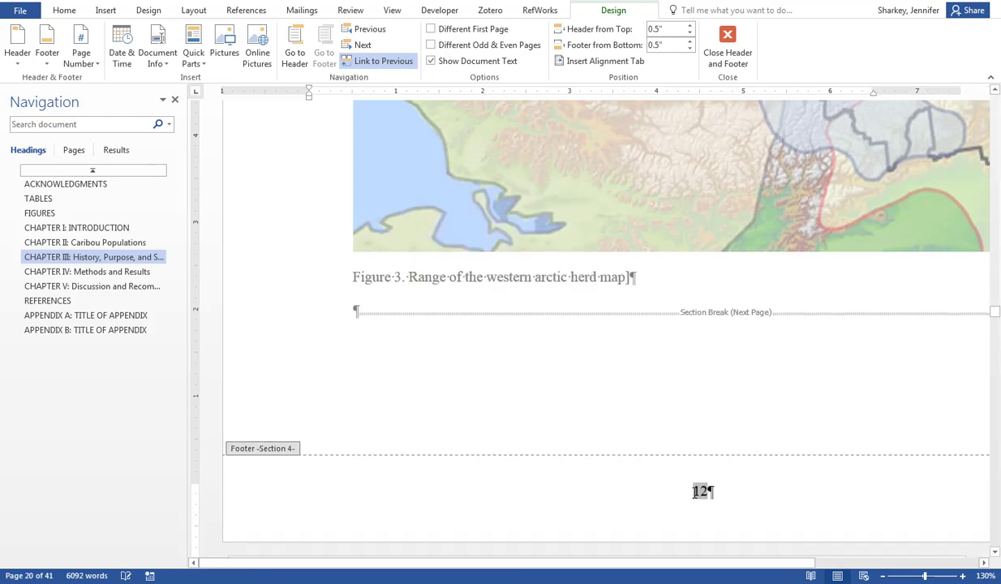
Cut page number 12 from the footer and close Header and Footer editing.
{"action": "double_click", "coordinate": [701, 490]}
{"action": "key", "text": "ctrl+c"}
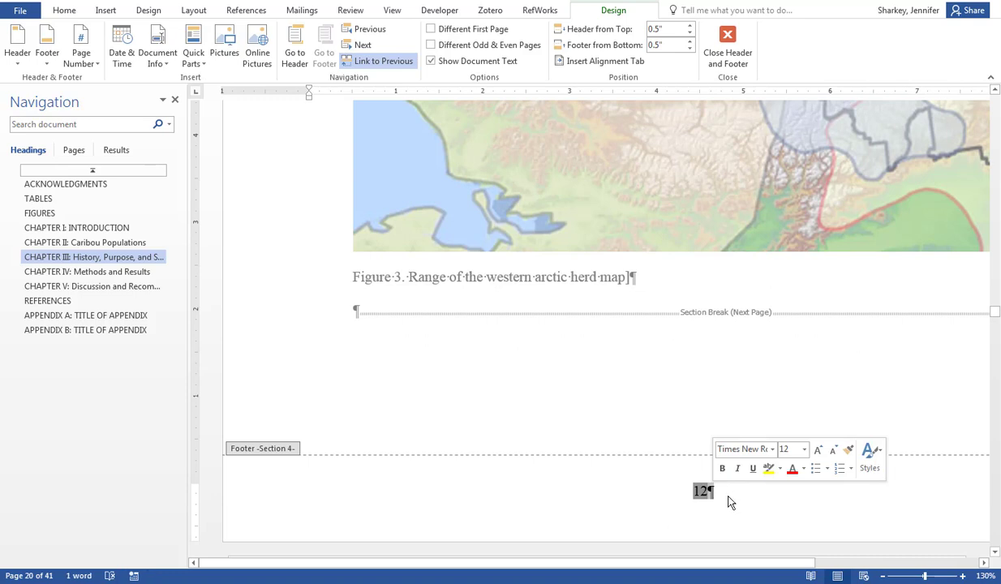
{"action": "left_click", "coordinate": [64, 10]}
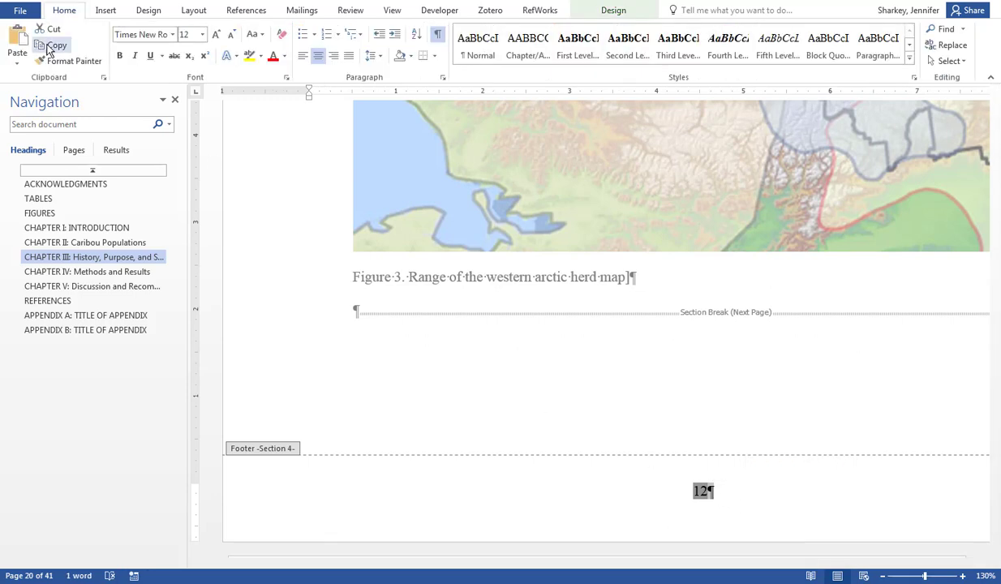
{"action": "left_click", "coordinate": [53, 30]}
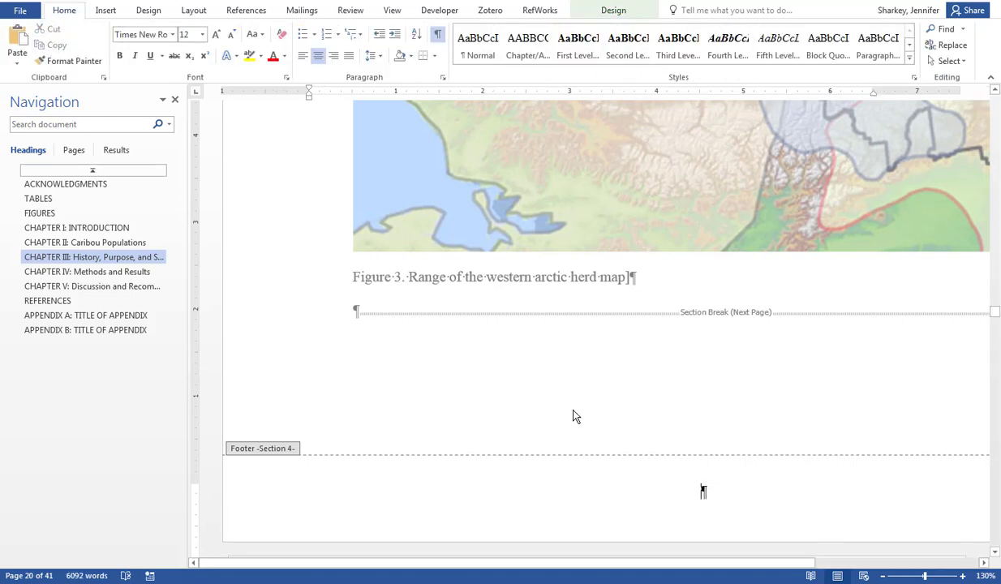
{"action": "left_click", "coordinate": [615, 12]}
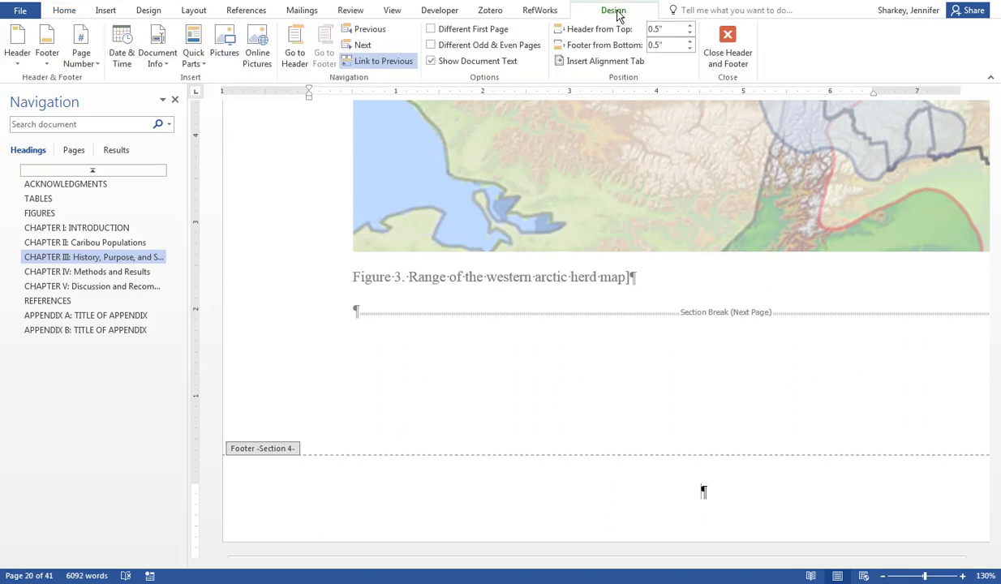
{"action": "left_click", "coordinate": [727, 40]}
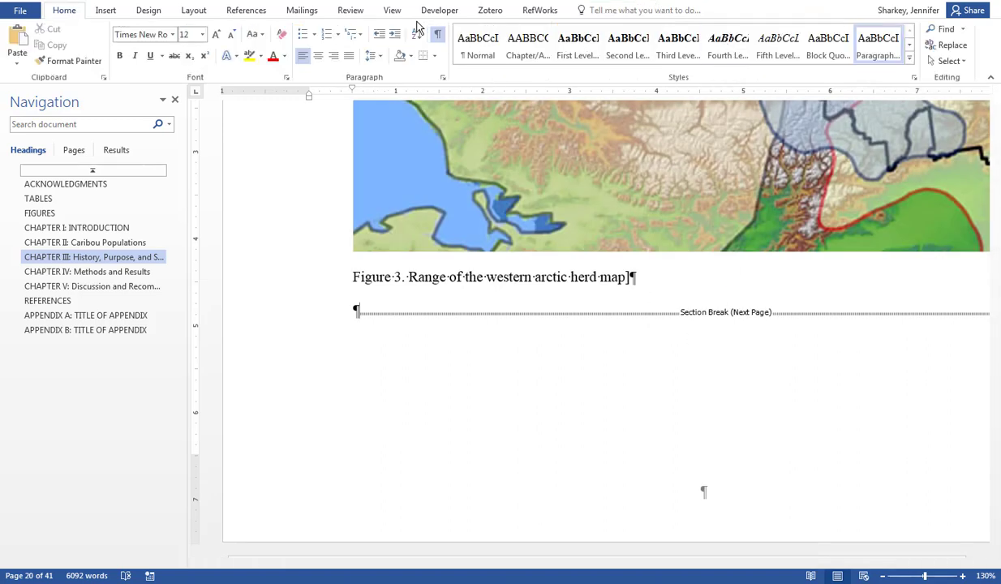
{"action": "left_click", "coordinate": [107, 11]}
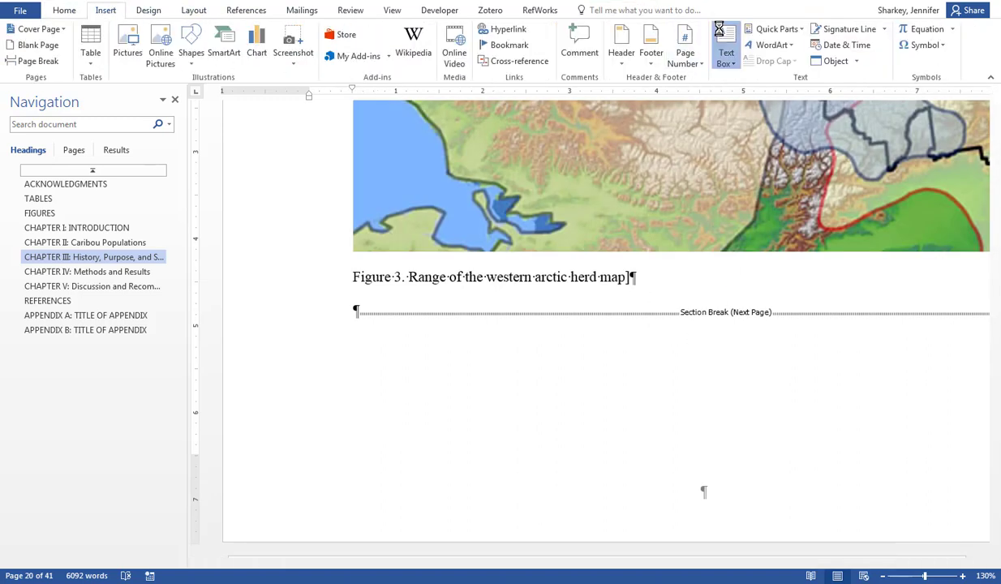
{"action": "left_click", "coordinate": [726, 54]}
Insert a simple text box and set its wrapping to In Front of Text.
{"action": "left_click", "coordinate": [675, 139]}
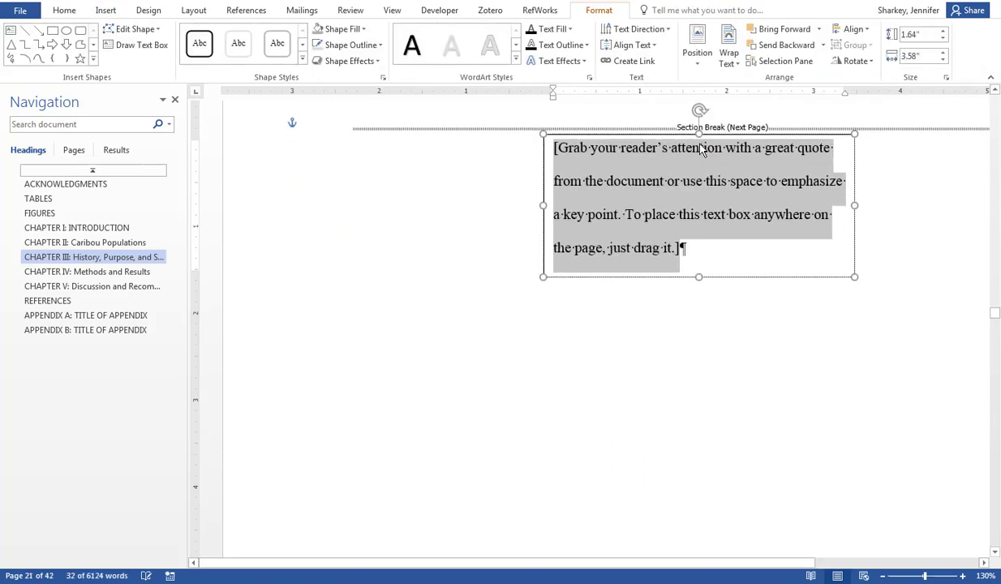
{"action": "left_click", "coordinate": [726, 277]}
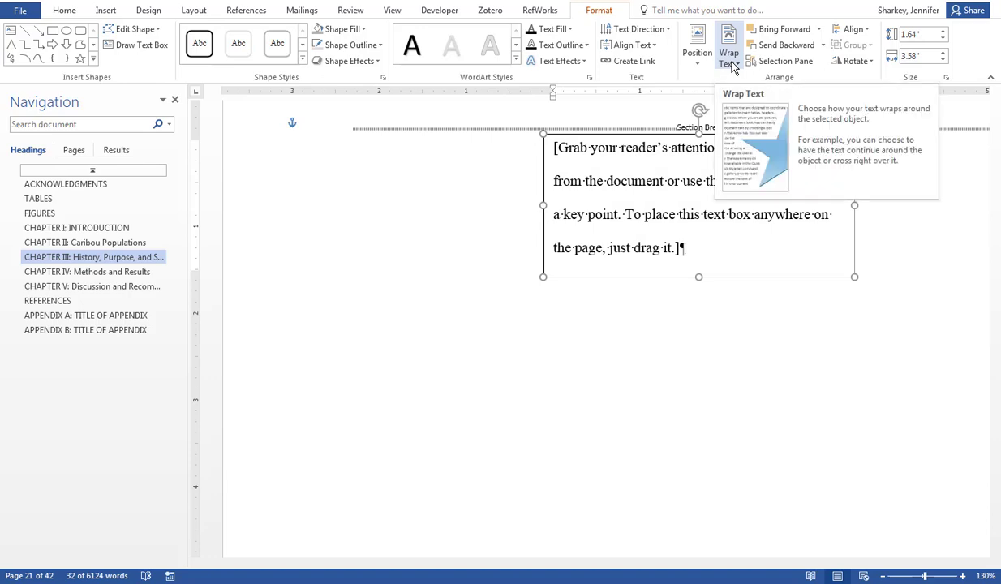
{"action": "left_click", "coordinate": [730, 63]}
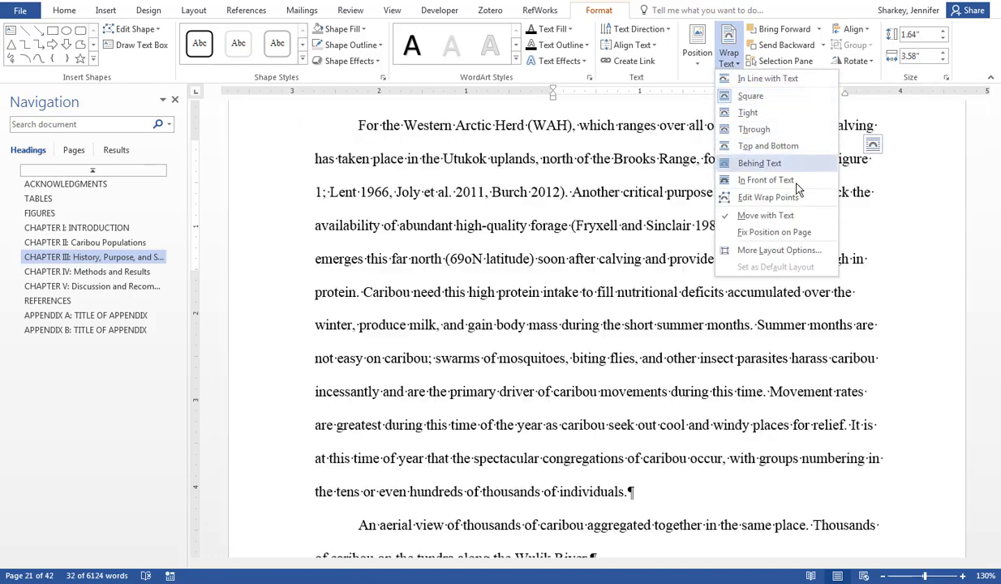
{"action": "left_click", "coordinate": [765, 180]}
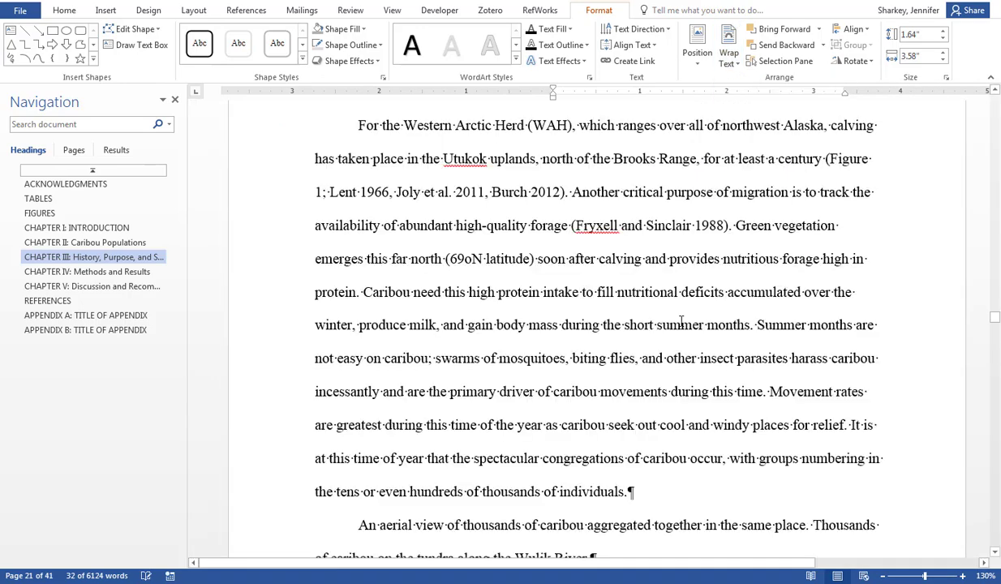
{"action": "scroll", "coordinate": [717, 351], "scroll_direction": "up", "scroll_amount": 4}
Replace the box's placeholder text with the pasted 12 and narrow the box to fit.
{"action": "scroll", "coordinate": [751, 343], "scroll_direction": "up", "scroll_amount": 4}
{"action": "left_click", "coordinate": [604, 406]}
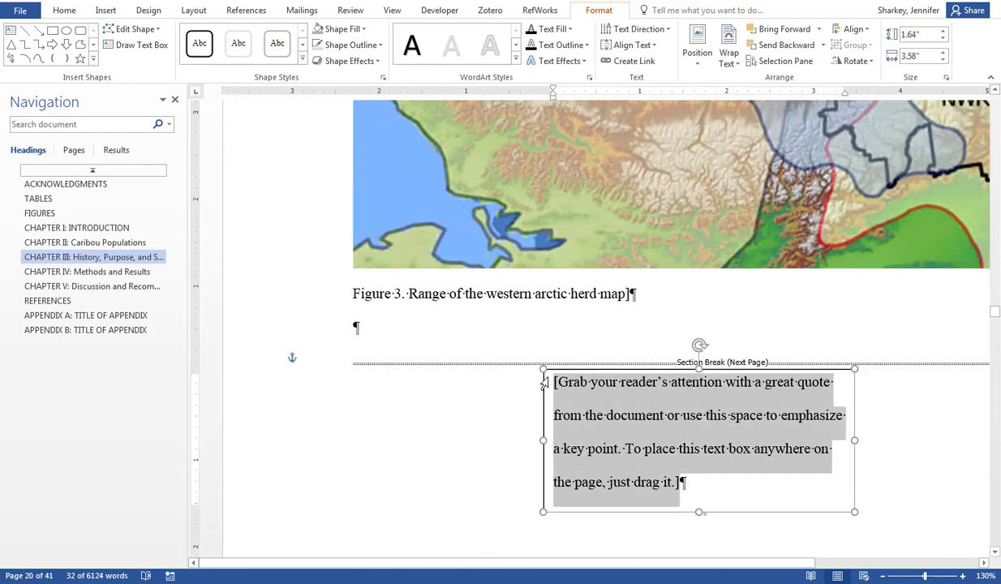
{"action": "key", "text": "ctrl+v"}
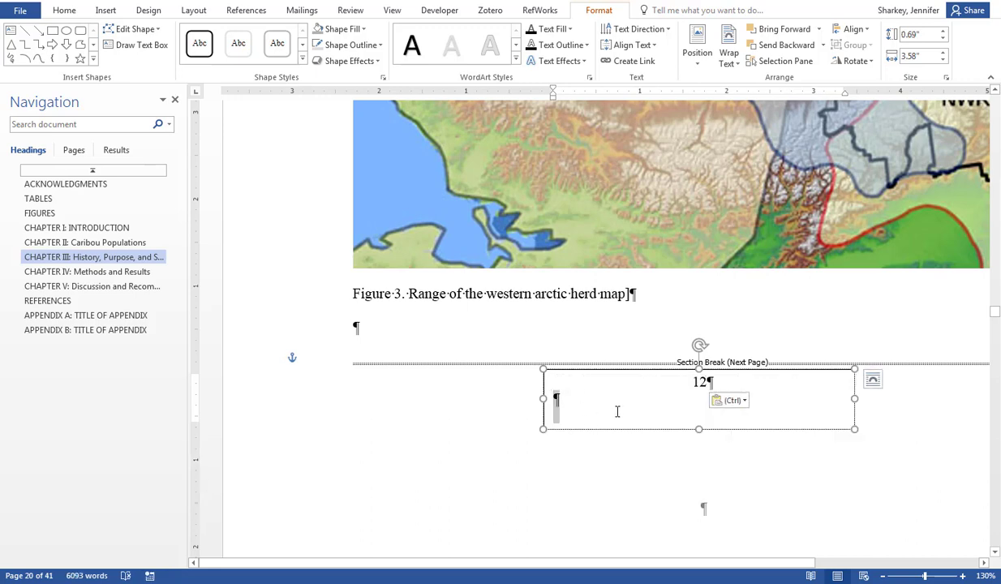
{"action": "key", "text": "BackSpace"}
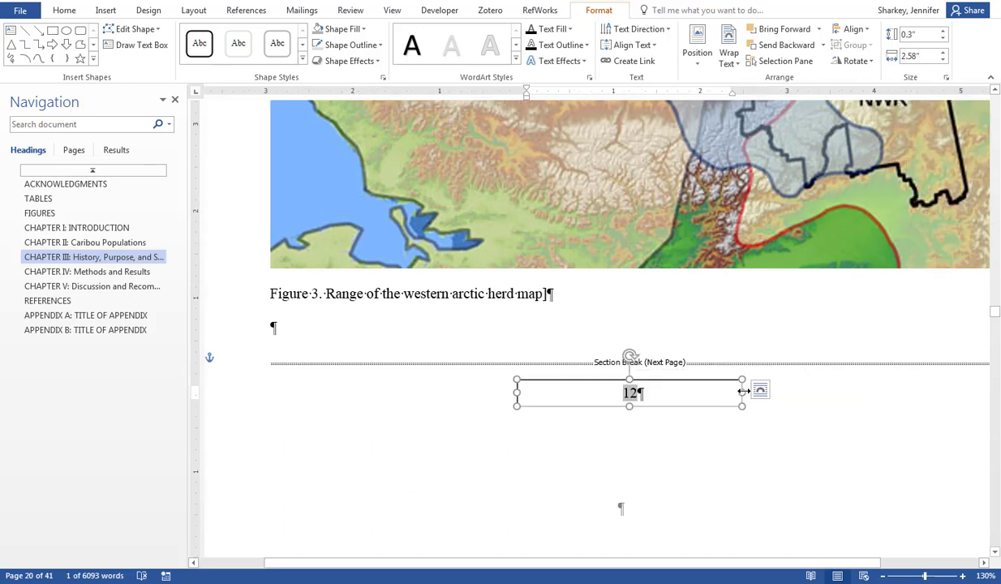
{"action": "left_click_drag", "start_coordinate": [743, 391], "coordinate": [554, 393]}
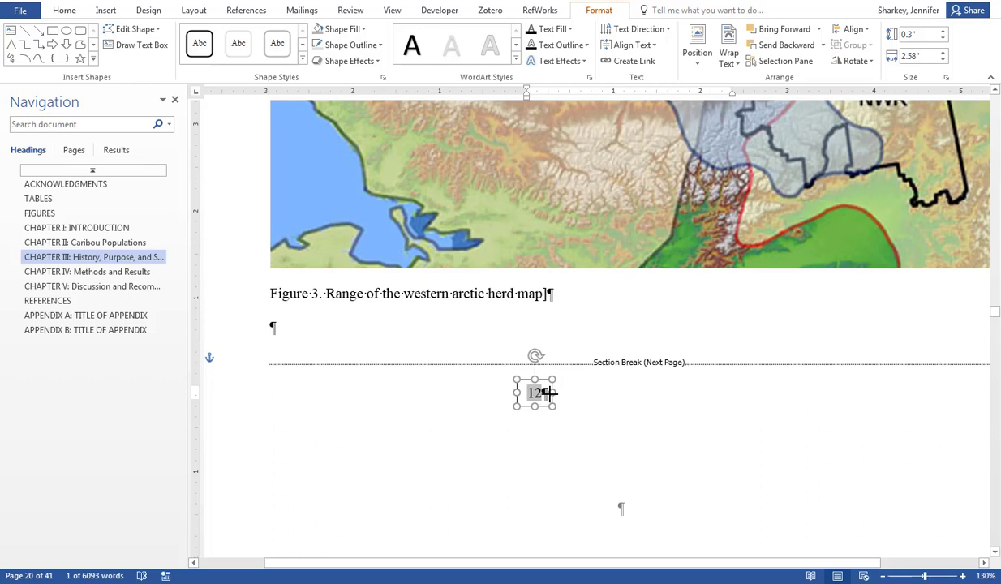
{"action": "left_click_drag", "start_coordinate": [554, 393], "coordinate": [559, 394]}
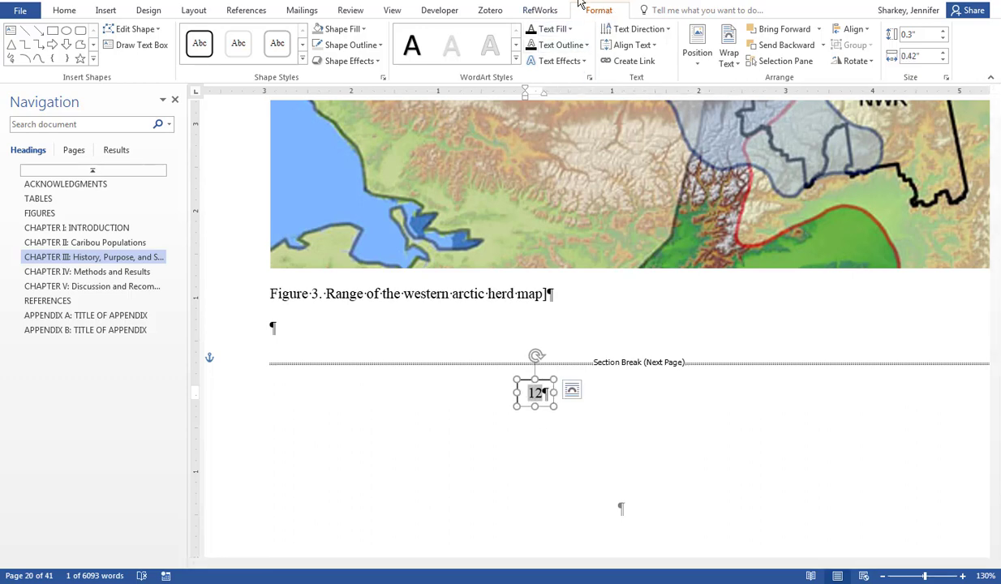
Rotate the page-number box Right 90°.
{"action": "left_click", "coordinate": [860, 61]}
{"action": "left_click", "coordinate": [907, 81]}
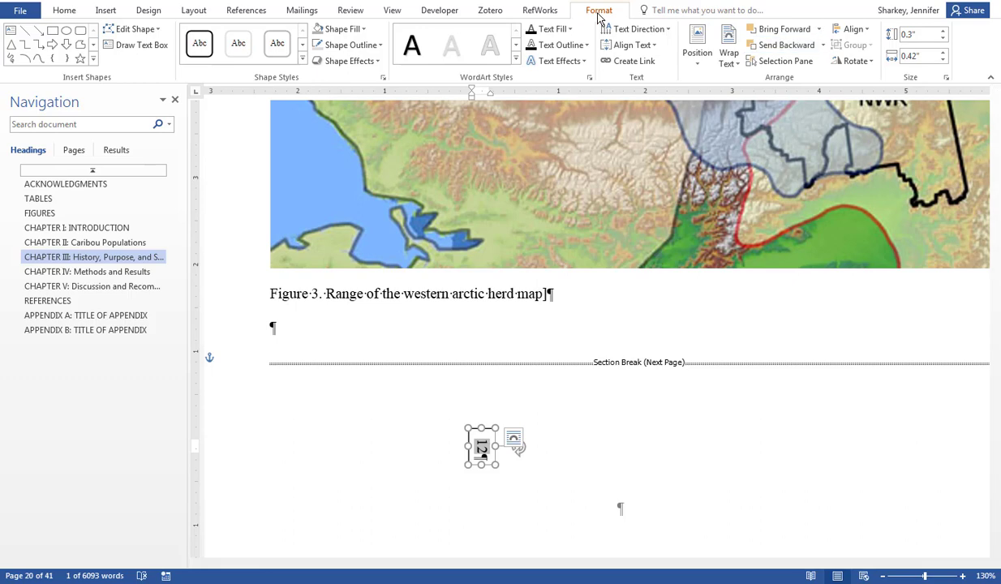
Position the box .3" right of Page, vertically Centered on Page, not moving with text.
{"action": "left_click", "coordinate": [699, 62]}
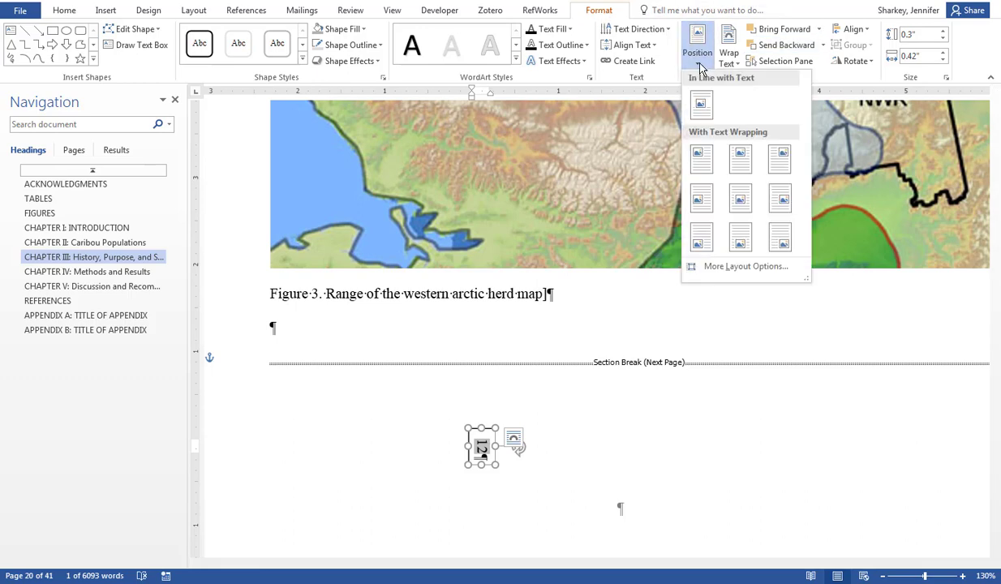
{"action": "left_click", "coordinate": [745, 266]}
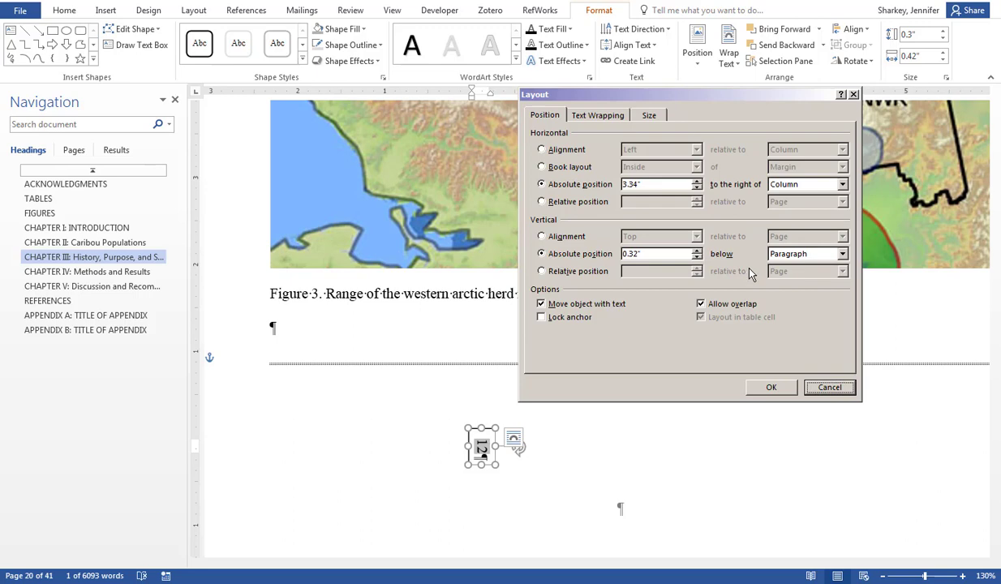
{"action": "left_click", "coordinate": [541, 304]}
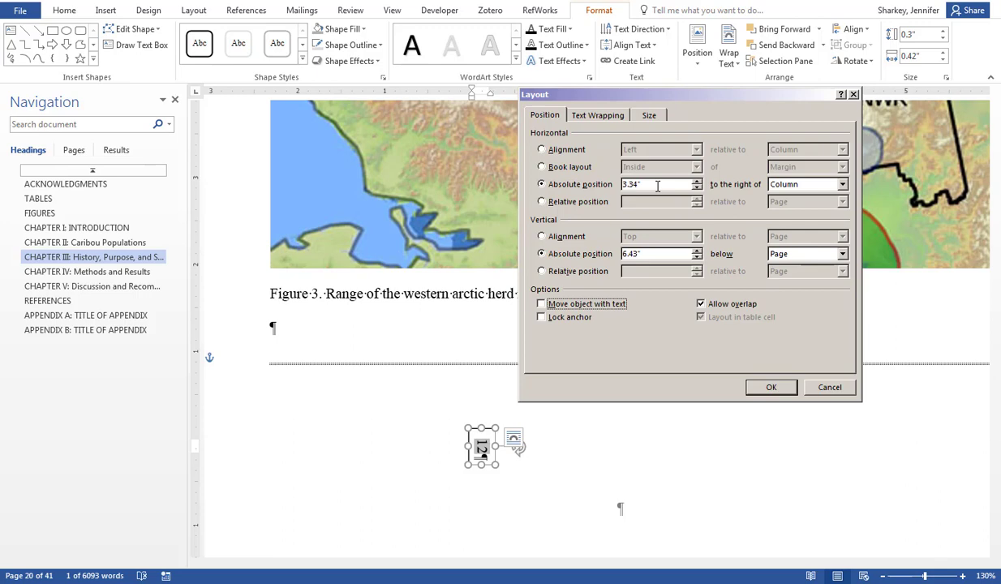
{"action": "left_click_drag", "start_coordinate": [658, 184], "coordinate": [579, 177]}
{"action": "key", "text": "BackSpace"}
{"action": "type", "text": "3"}
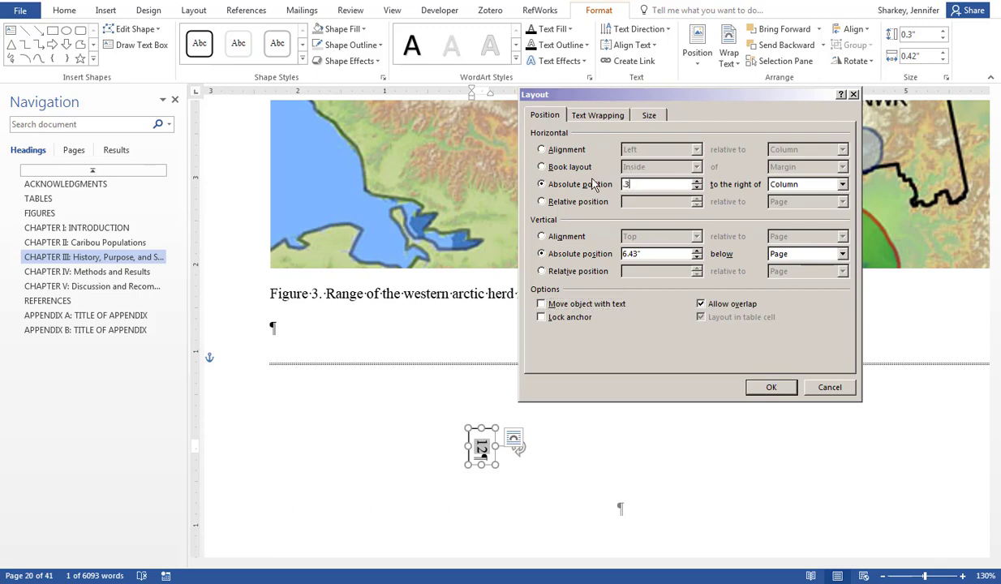
{"action": "left_click", "coordinate": [803, 184]}
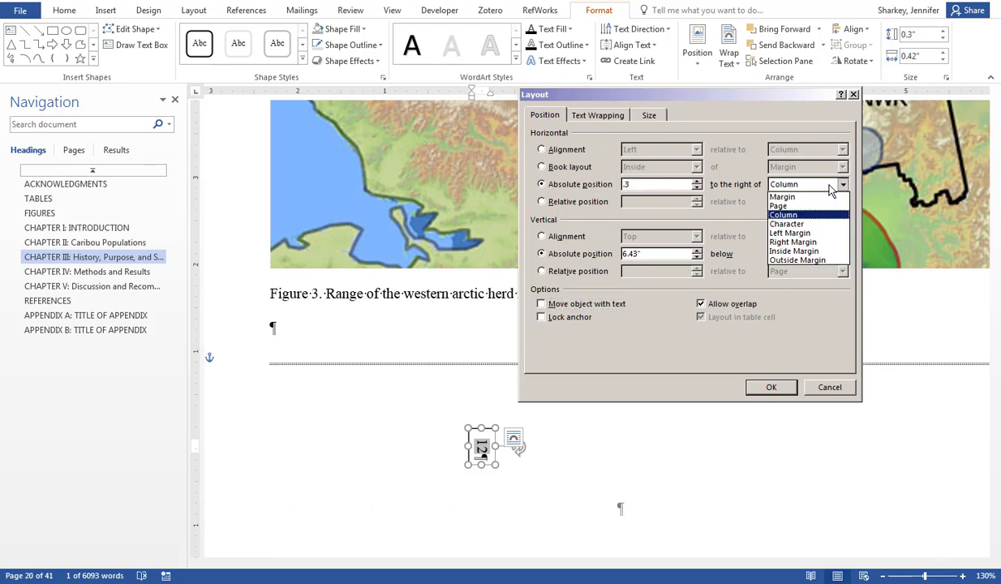
{"action": "left_click", "coordinate": [809, 207]}
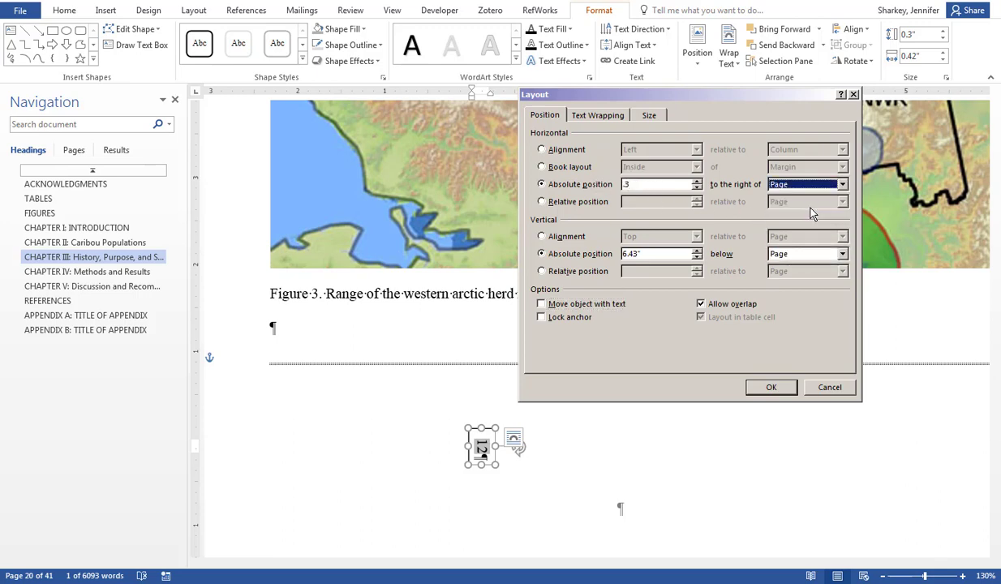
{"action": "left_click", "coordinate": [558, 239]}
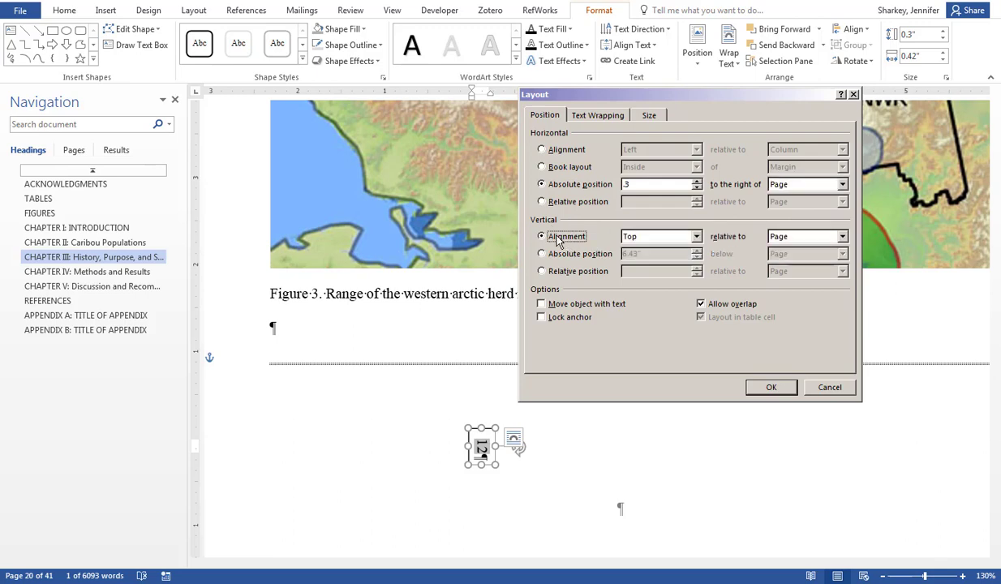
{"action": "left_click", "coordinate": [675, 236]}
{"action": "left_click", "coordinate": [651, 258]}
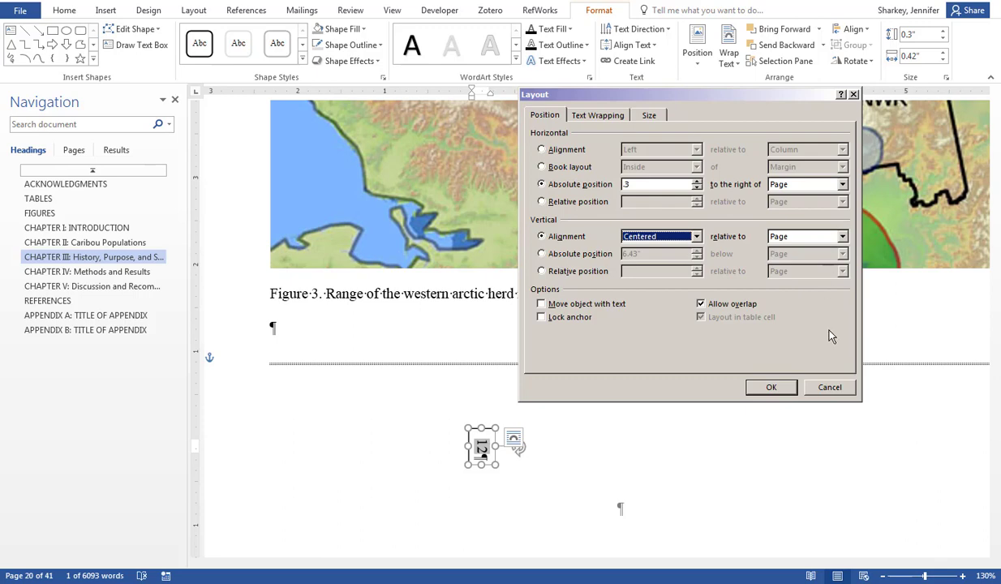
{"action": "left_click", "coordinate": [766, 390]}
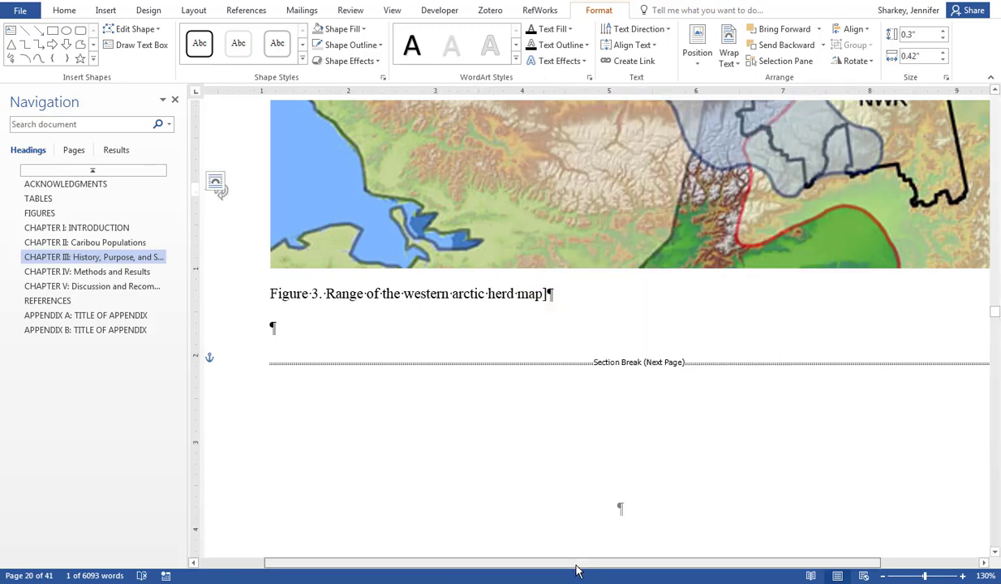
Give the rotated page-number box No Fill and No Outline.
{"action": "left_click_drag", "start_coordinate": [600, 566], "coordinate": [459, 568]}
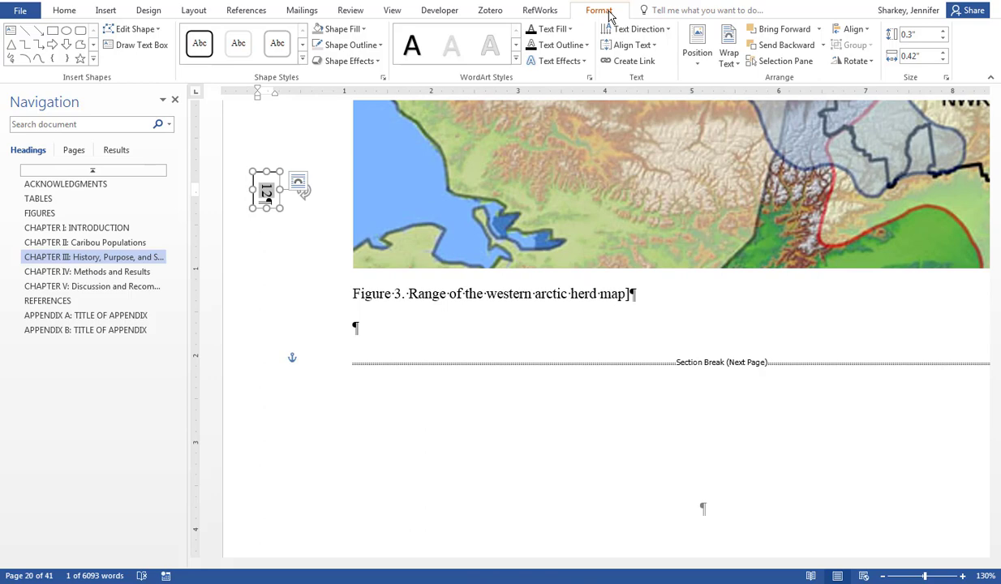
{"action": "left_click", "coordinate": [361, 29]}
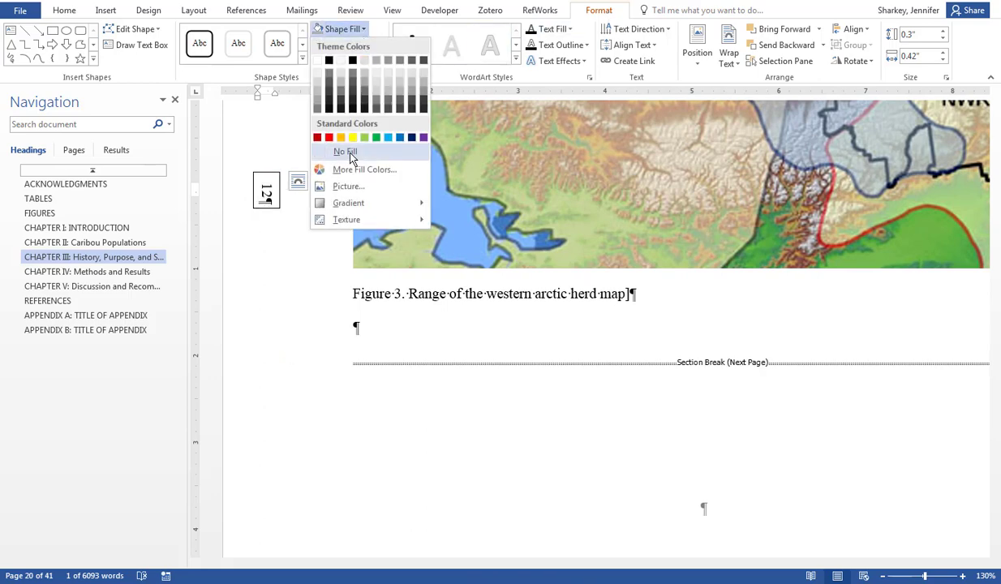
{"action": "left_click", "coordinate": [338, 148]}
{"action": "left_click", "coordinate": [361, 46]}
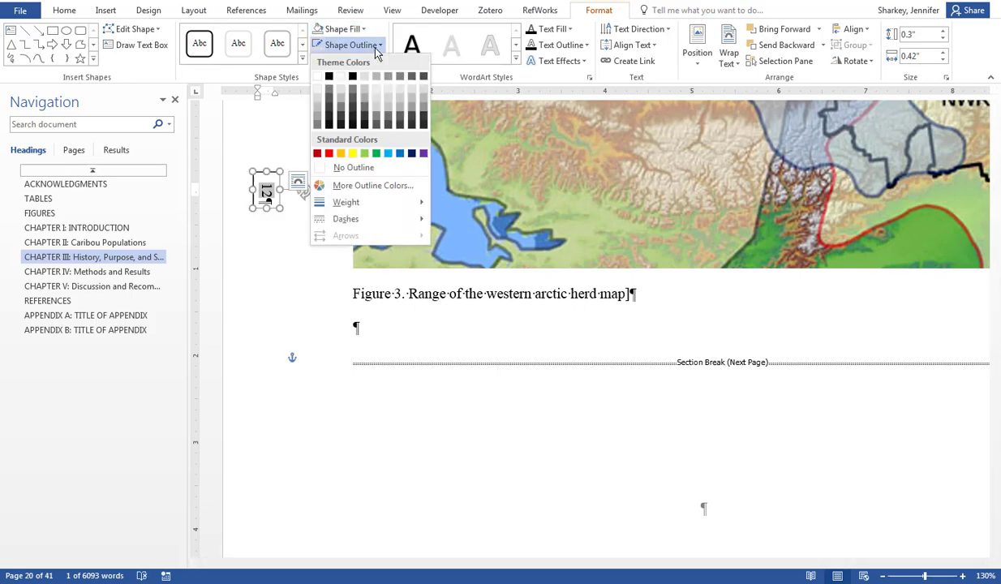
{"action": "left_click", "coordinate": [352, 167]}
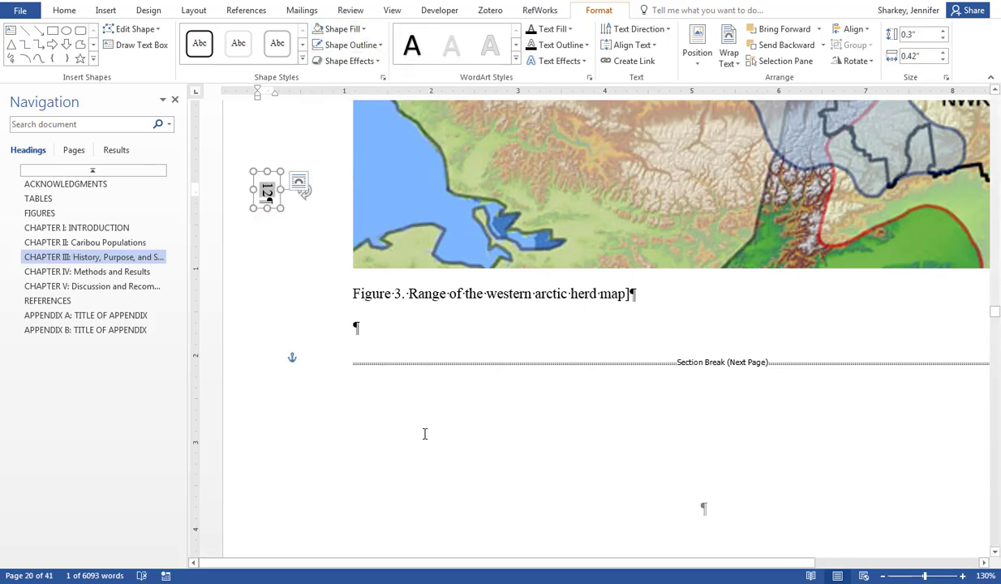
Click the empty paragraph below the caption to deselect the page-number box.
{"action": "left_click", "coordinate": [374, 331]}
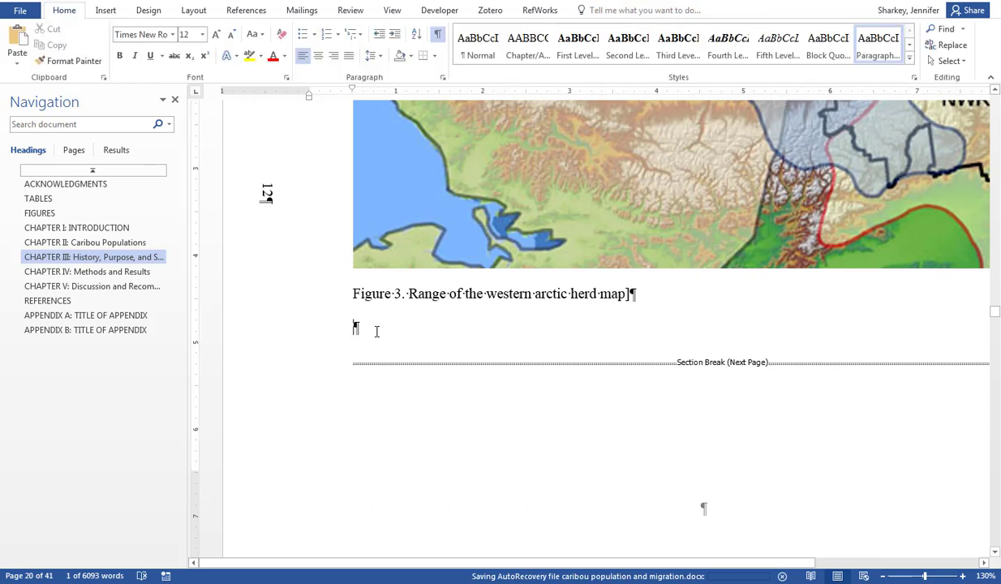